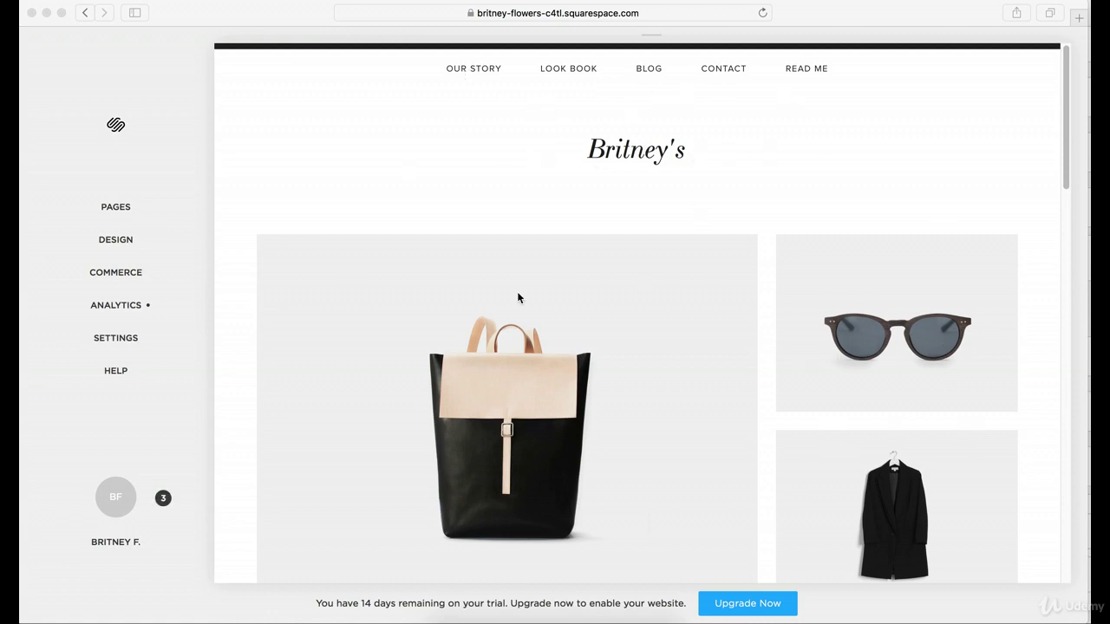
Step: Browse the site's pages list in the editor sidebar, then return to the main menu
{"action": "scroll", "coordinate": [429, 235], "scroll_direction": "down", "scroll_amount": 2}
{"action": "scroll", "coordinate": [427, 239], "scroll_direction": "up", "scroll_amount": 2}
{"action": "left_click", "coordinate": [85, 12]}
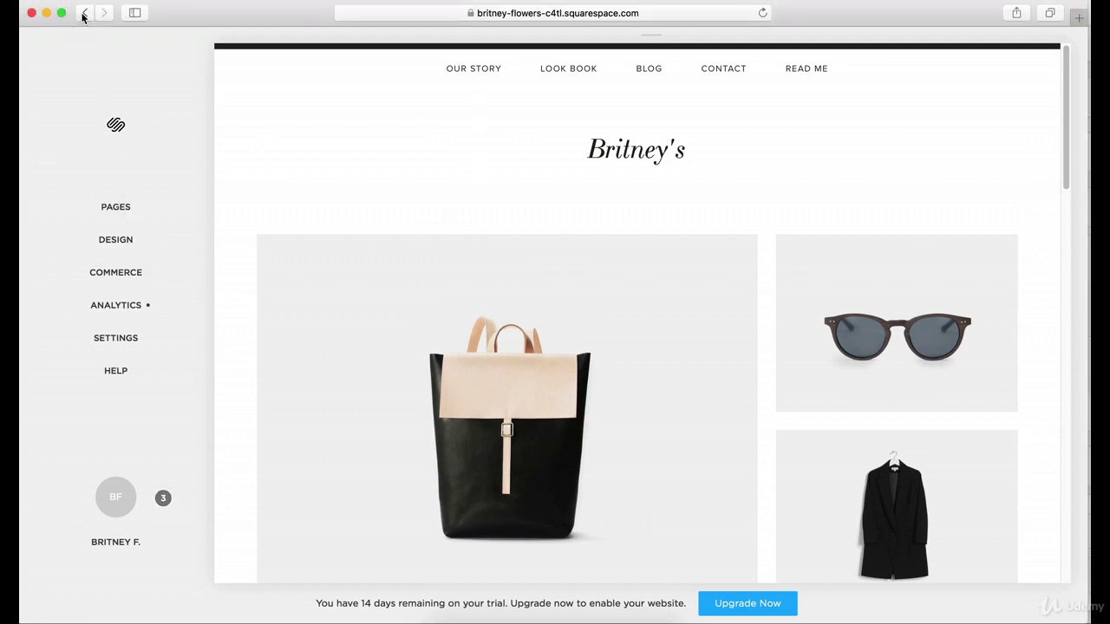
{"action": "left_click", "coordinate": [79, 63]}
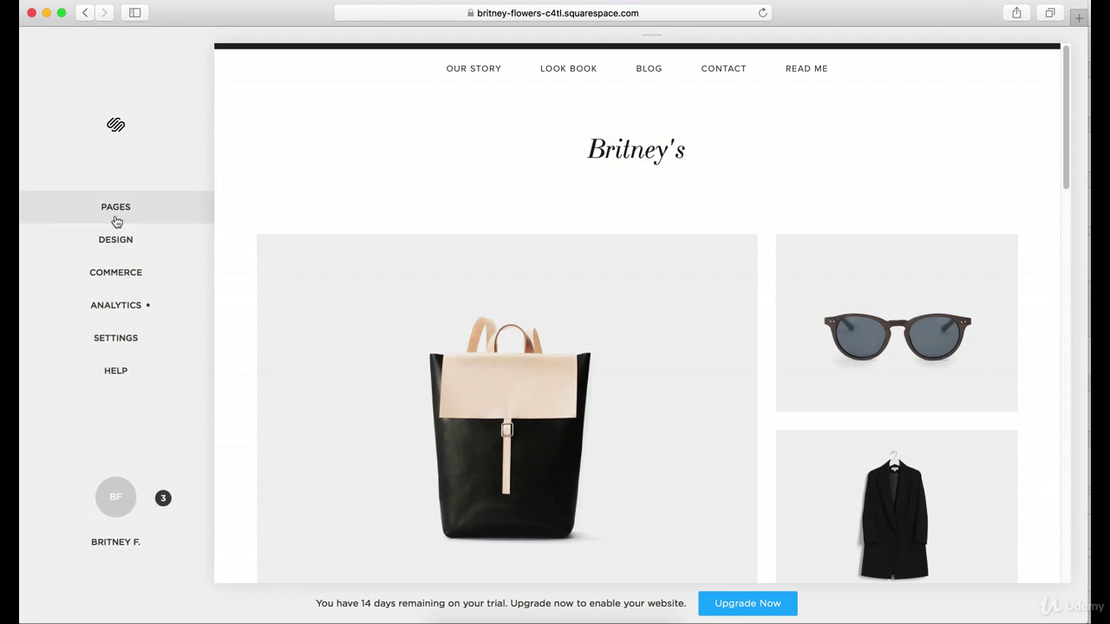
{"action": "left_click", "coordinate": [116, 207]}
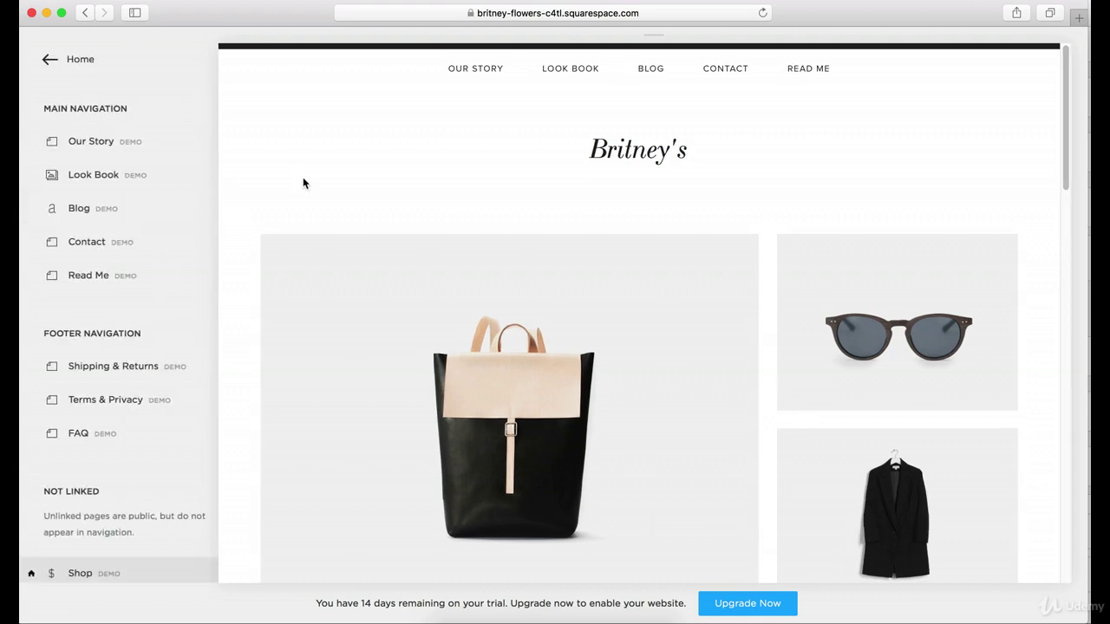
{"action": "scroll", "coordinate": [124, 324], "scroll_direction": "down", "scroll_amount": 2}
{"action": "scroll", "coordinate": [124, 329], "scroll_direction": "up", "scroll_amount": 2}
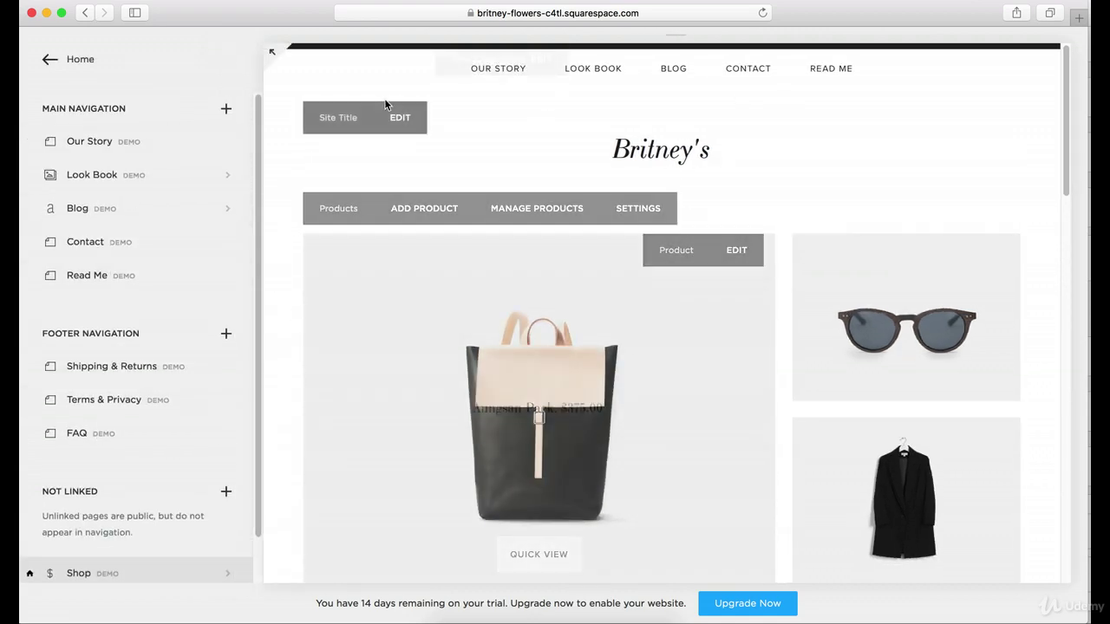
{"action": "left_click", "coordinate": [77, 60]}
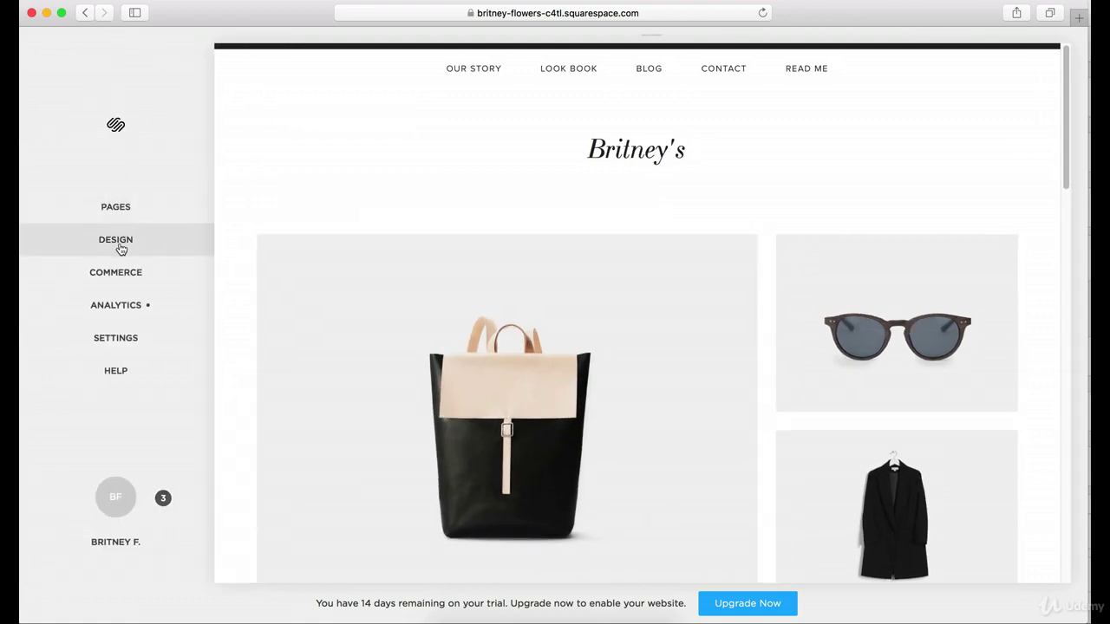
Step: Go to Settings and open the Domains page under Website
{"action": "left_click", "coordinate": [118, 338]}
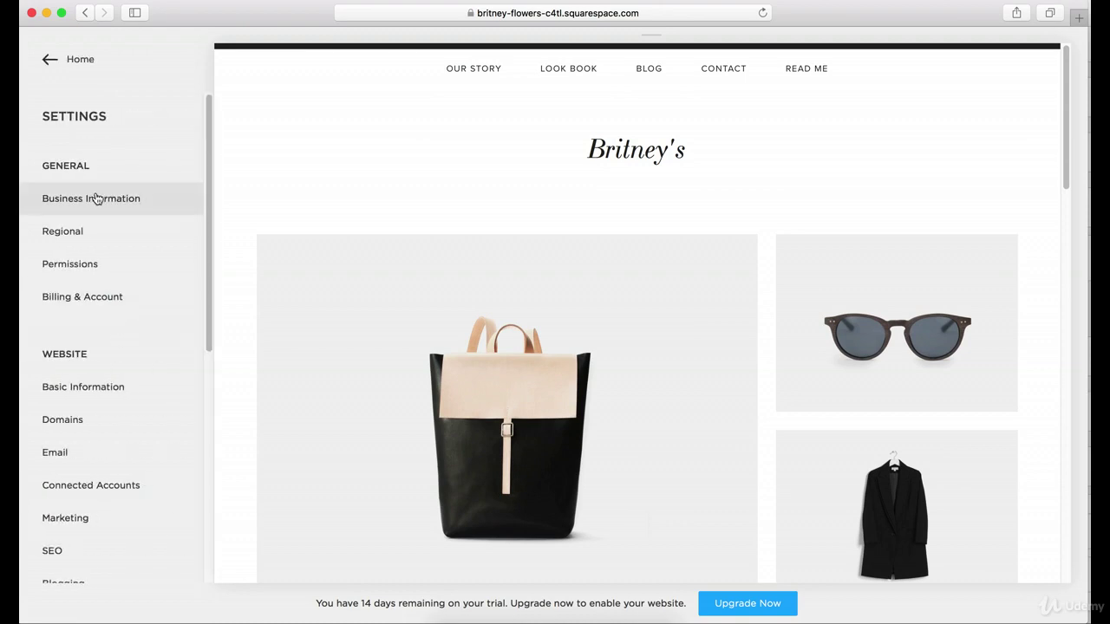
{"action": "scroll", "coordinate": [96, 198], "scroll_direction": "down", "scroll_amount": 1}
{"action": "scroll", "coordinate": [95, 198], "scroll_direction": "down", "scroll_amount": 1}
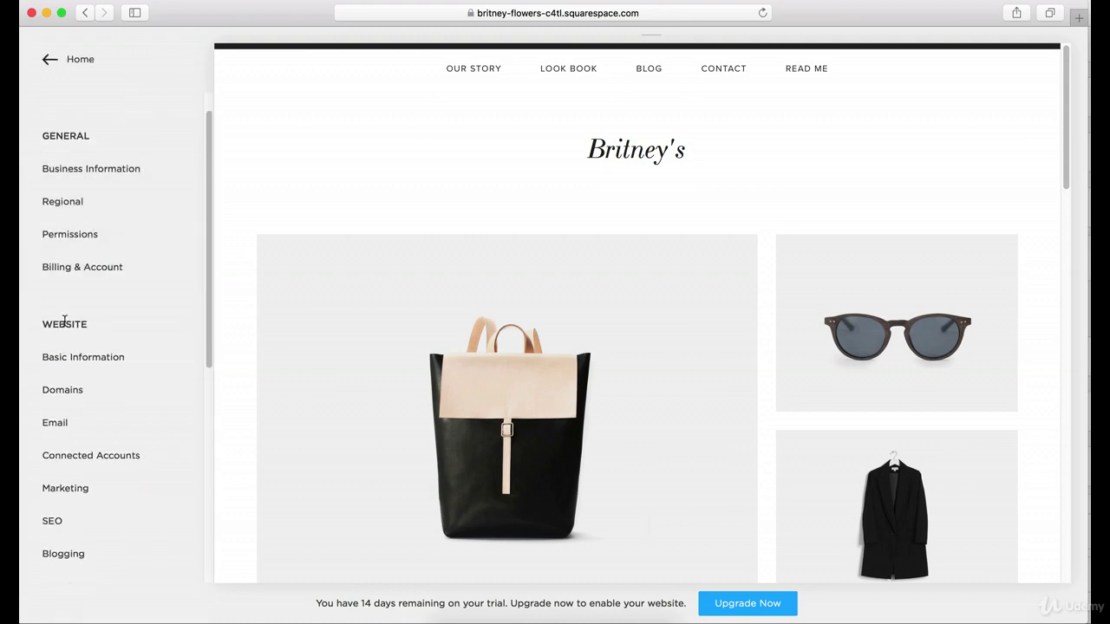
{"action": "left_click", "coordinate": [81, 395]}
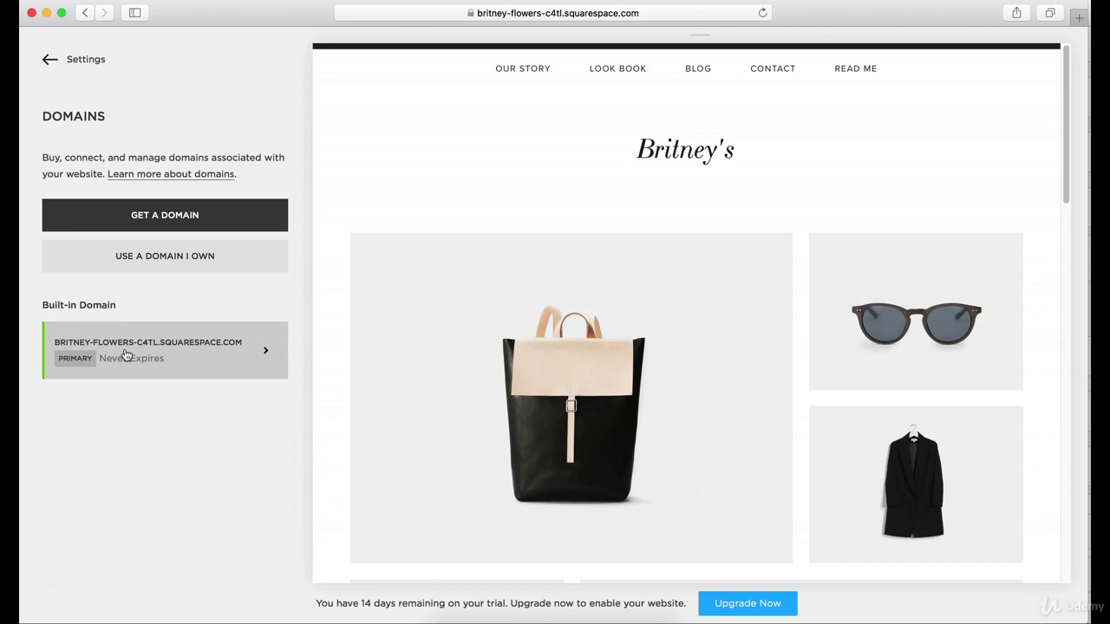
Step: Replace the built-in domain's Site ID with britneybagsparis and confirm the rename
{"action": "left_click", "coordinate": [231, 355]}
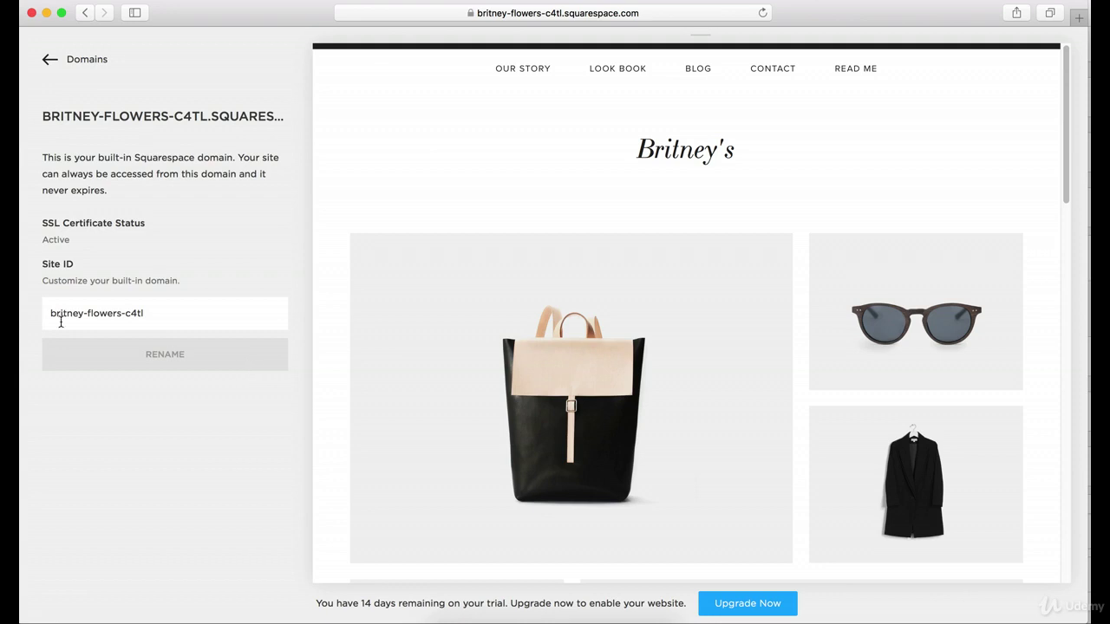
{"action": "left_click_drag", "start_coordinate": [167, 300], "coordinate": [30, 281]}
{"action": "type", "text": "britneybagsparis"}
{"action": "left_click", "coordinate": [169, 354]}
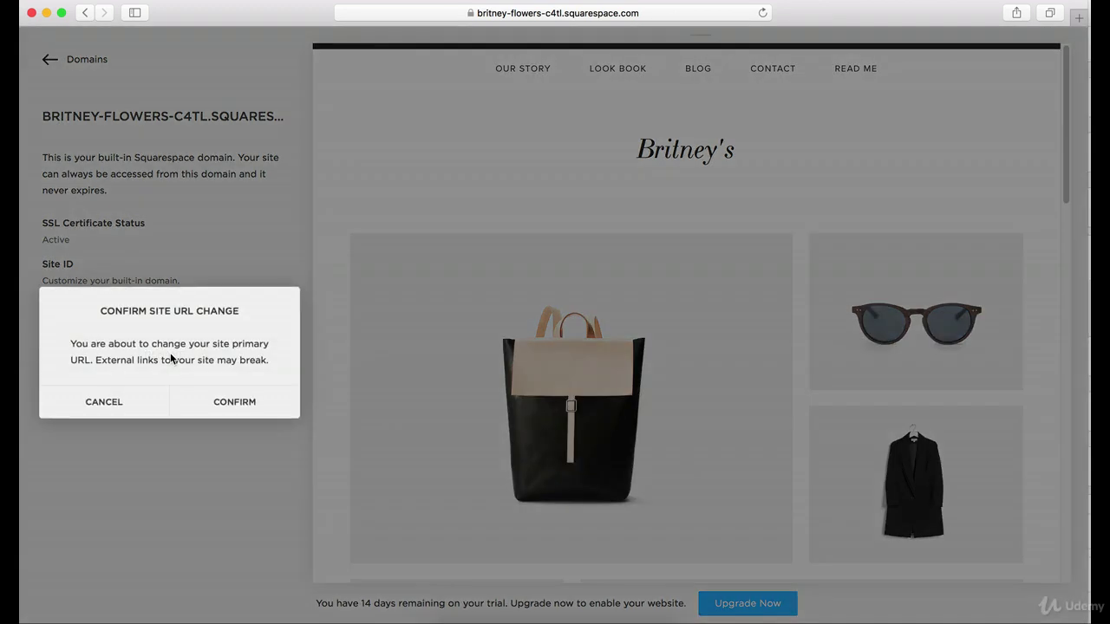
{"action": "left_click", "coordinate": [200, 401]}
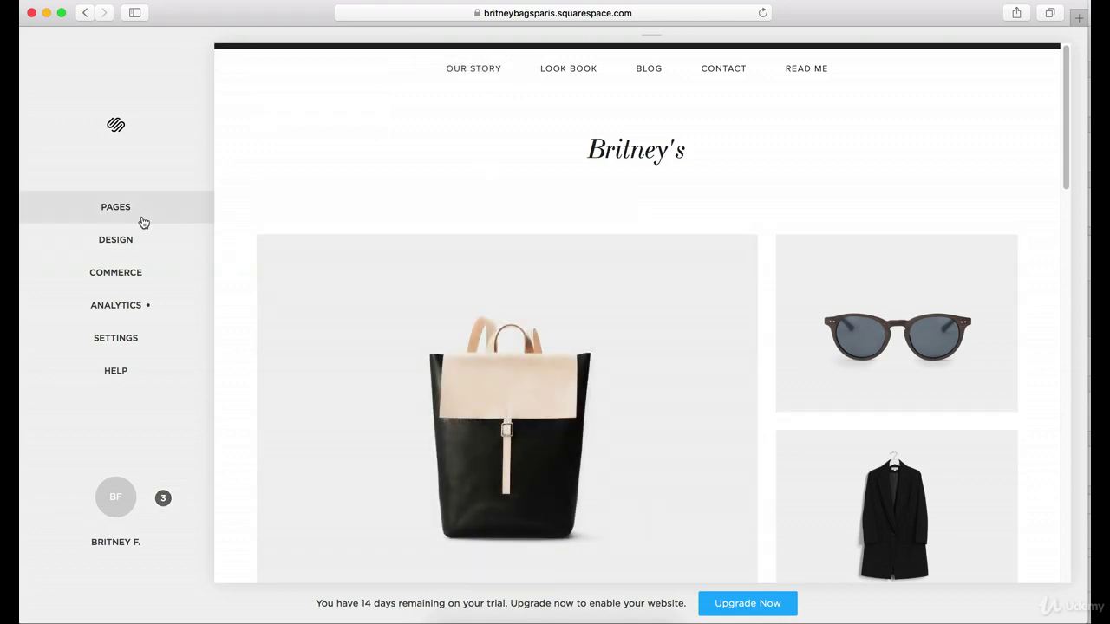
Step: Reopen Settings > Domains, view the Get a Domain search, and return to the domains overview
{"action": "left_click", "coordinate": [110, 348]}
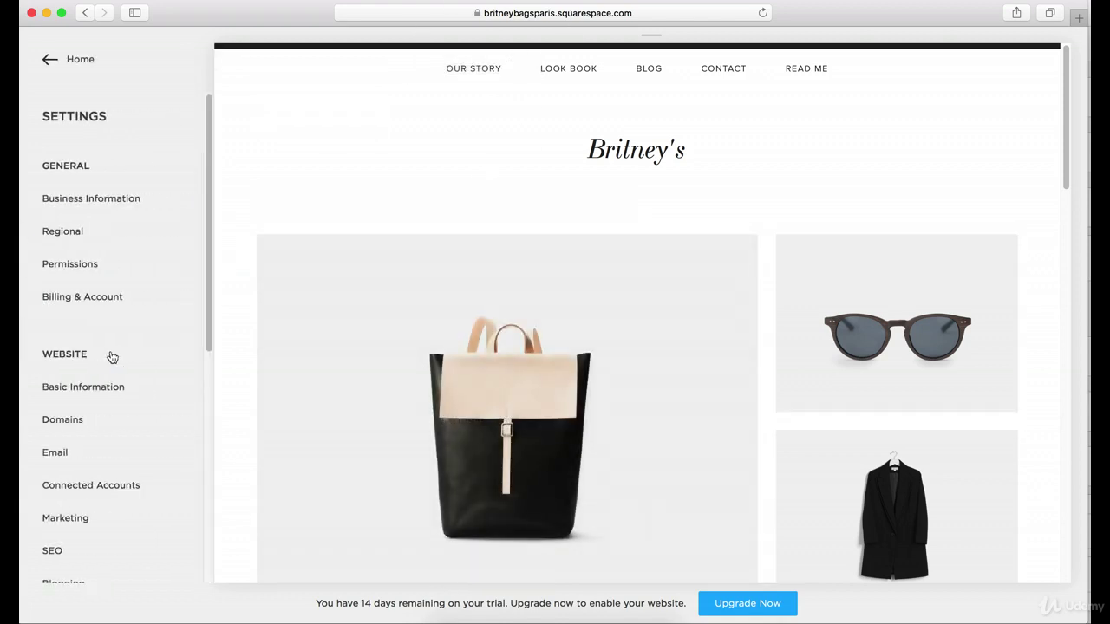
{"action": "left_click", "coordinate": [79, 412]}
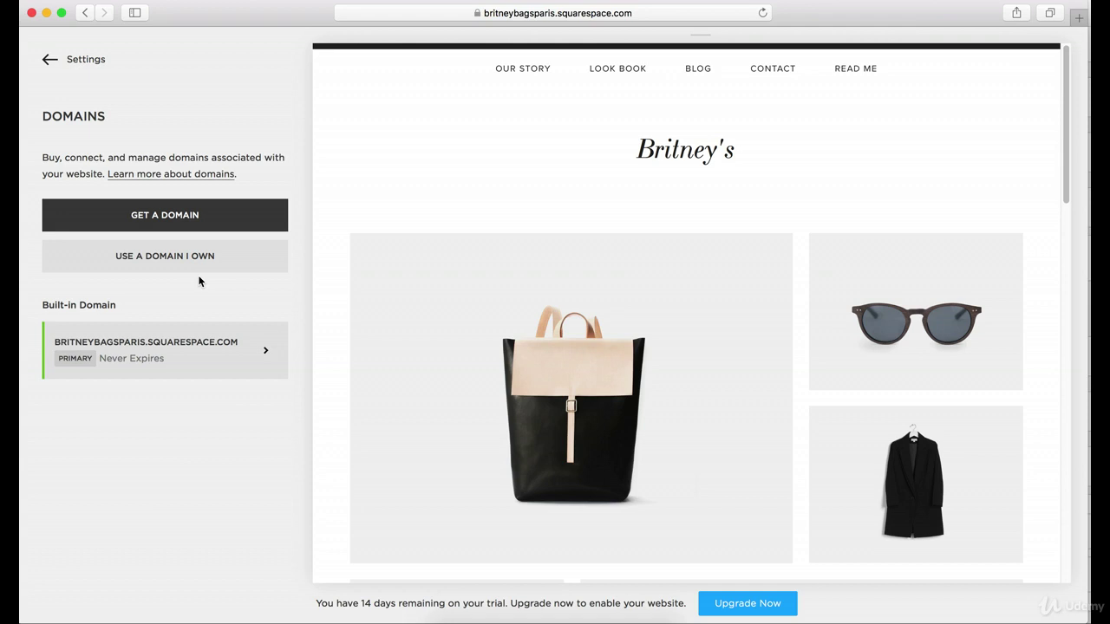
{"action": "left_click", "coordinate": [229, 217]}
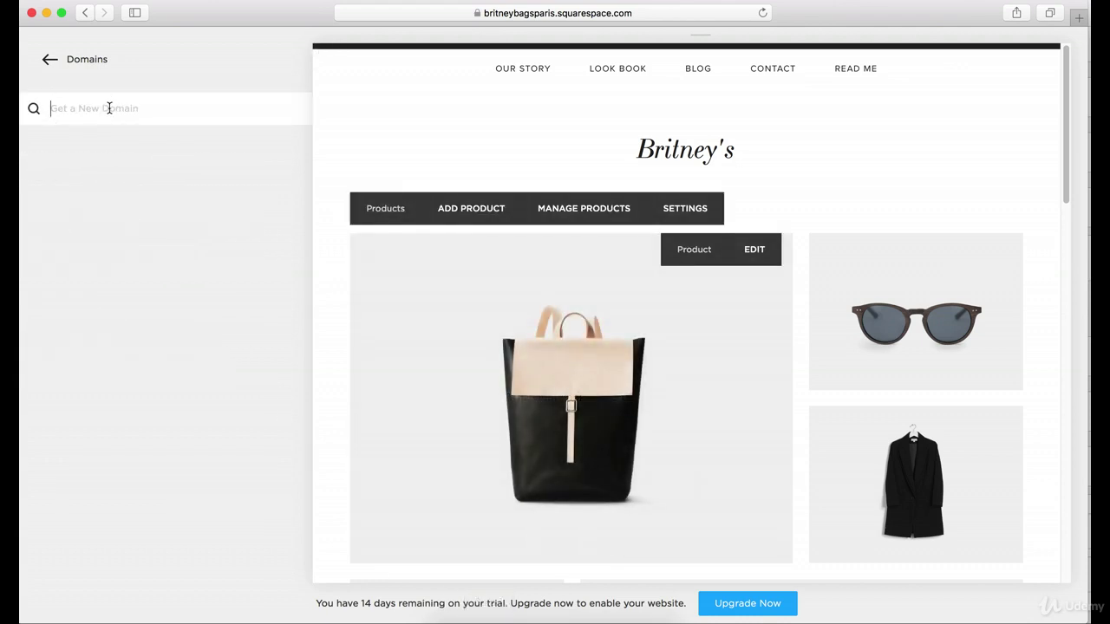
{"action": "left_click", "coordinate": [85, 63]}
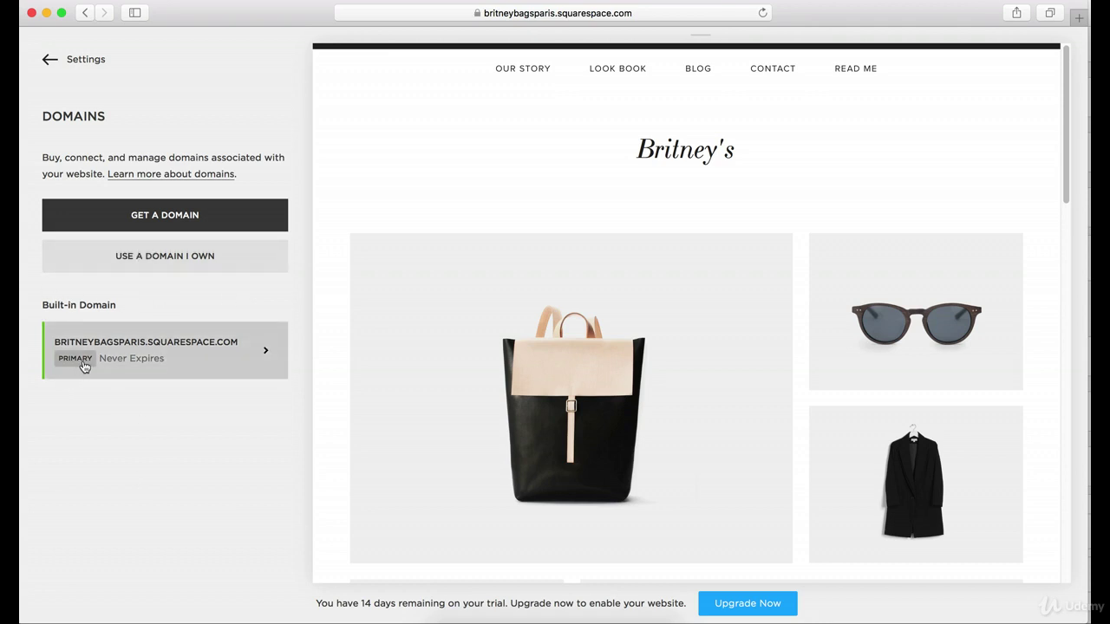
{"action": "left_click", "coordinate": [136, 259]}
{"action": "left_click", "coordinate": [168, 243]}
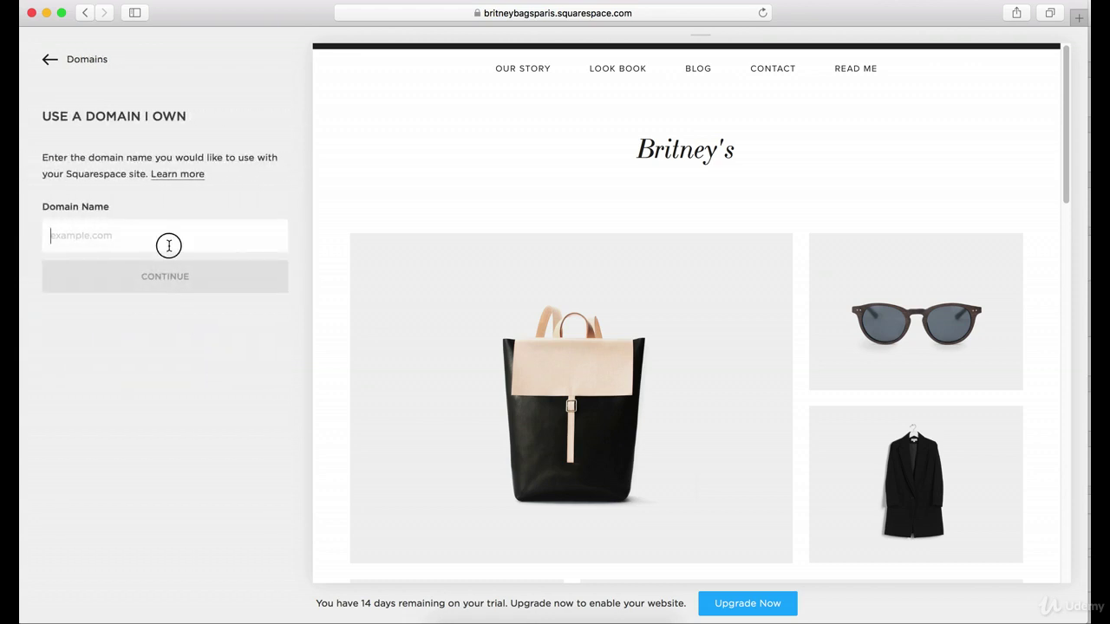
{"action": "type", "text": "www.britneybagsparis.com"}
{"action": "left_click", "coordinate": [176, 275]}
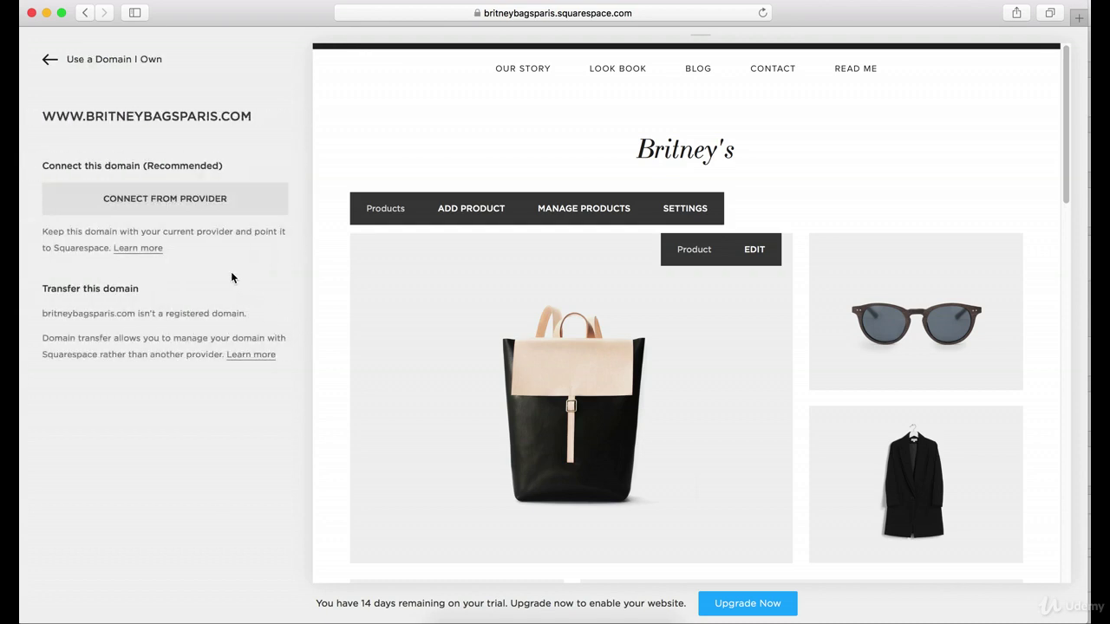
{"action": "left_click", "coordinate": [188, 207]}
{"action": "left_click", "coordinate": [166, 213]}
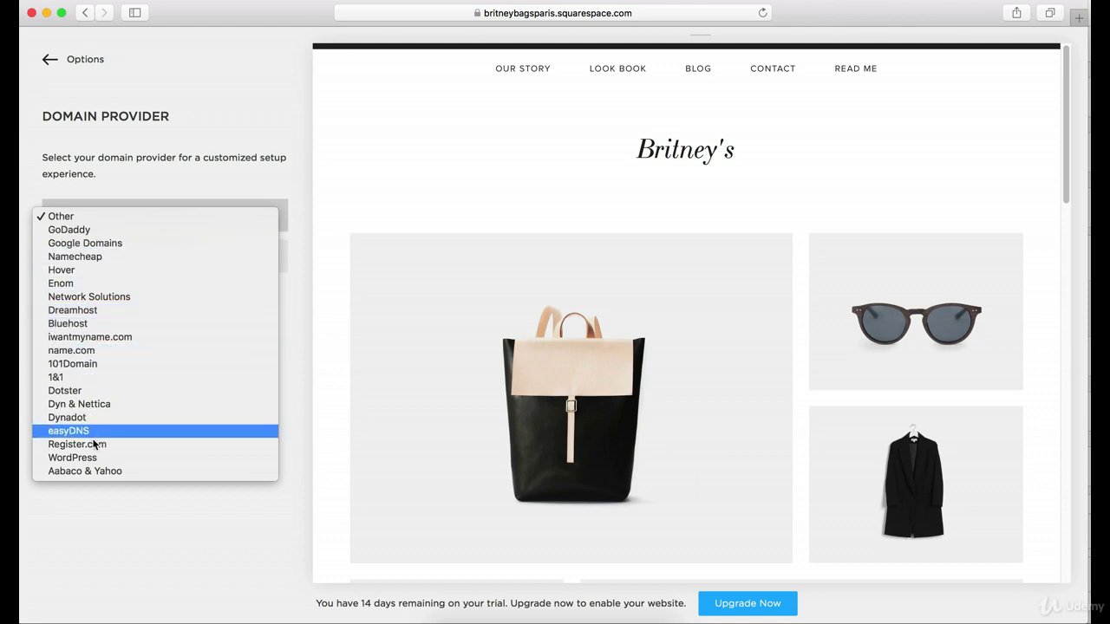
Step: Attempt connecting the domain via GoDaddy, close the sign-in popup, dismiss the error, and return to the options
{"action": "left_click", "coordinate": [83, 233]}
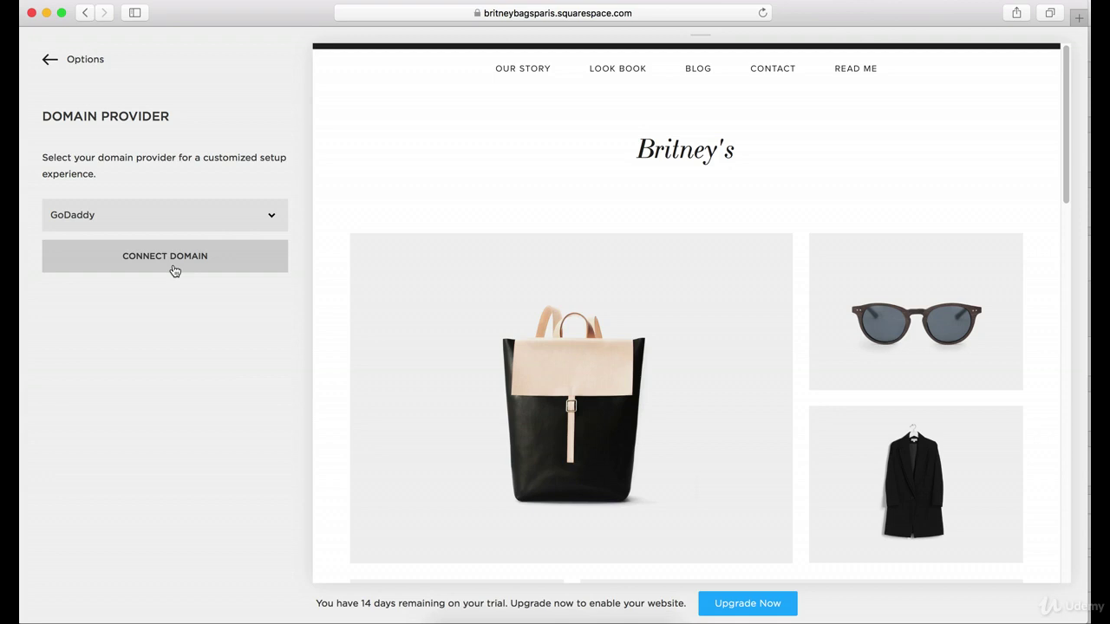
{"action": "left_click", "coordinate": [171, 268]}
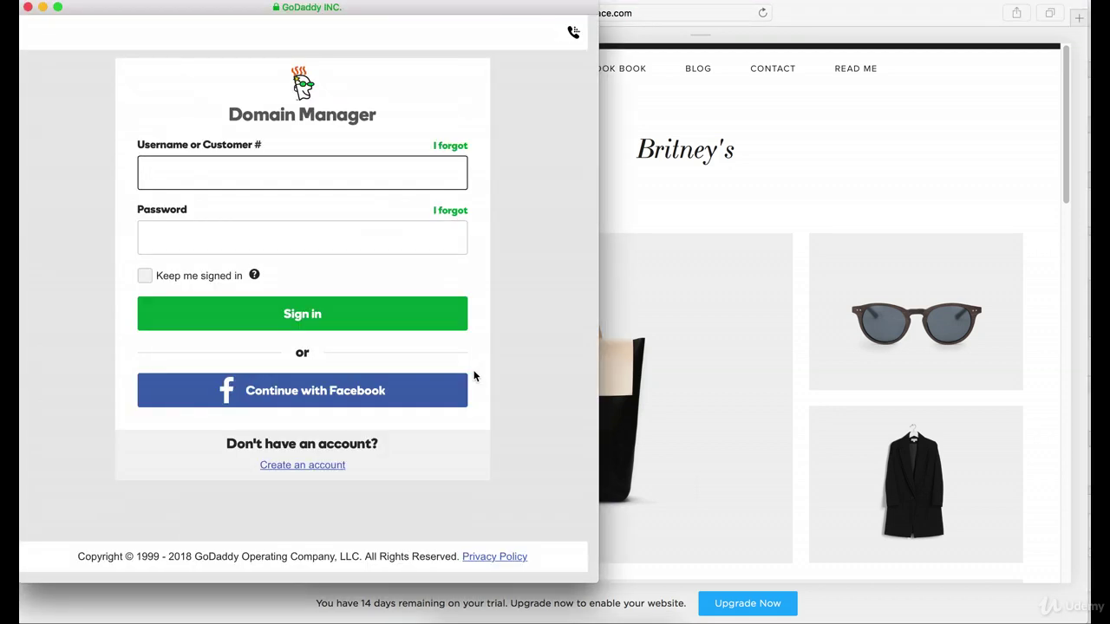
{"action": "left_click_drag", "start_coordinate": [447, 11], "coordinate": [906, 45]}
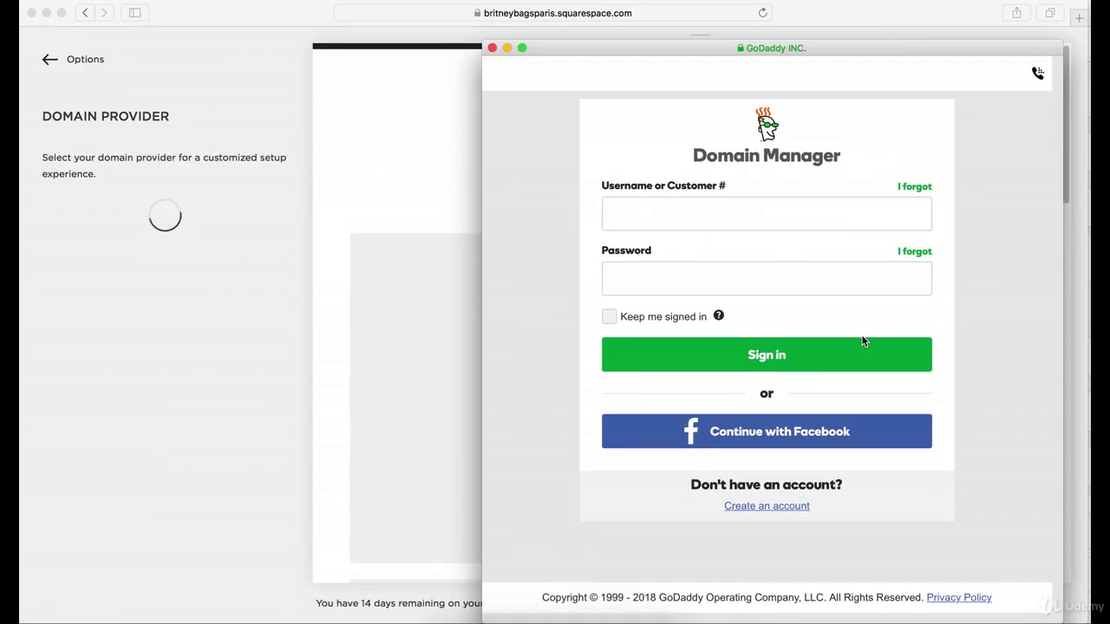
{"action": "left_click", "coordinate": [492, 49]}
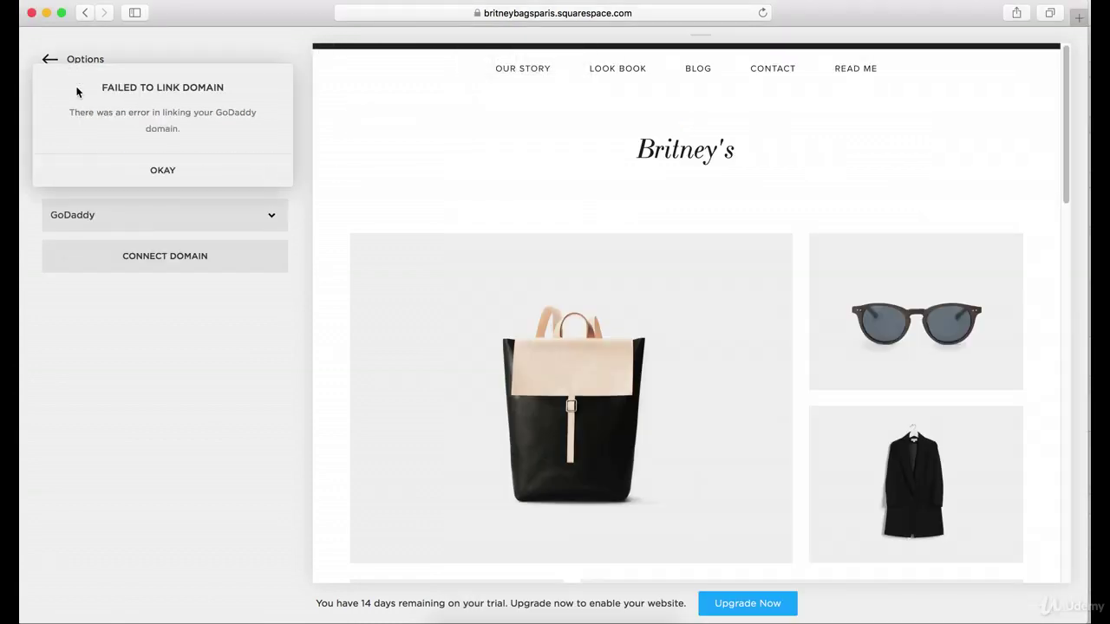
{"action": "left_click", "coordinate": [138, 173]}
{"action": "left_click", "coordinate": [91, 63]}
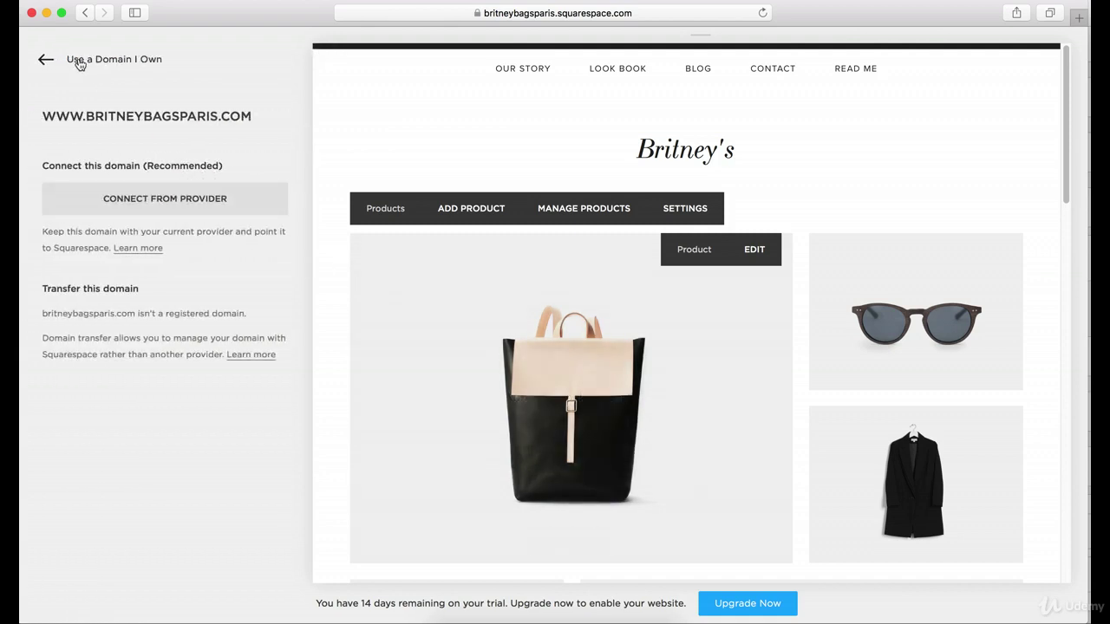
Step: Back out through the Domains and Settings panels to the editor's main menu
{"action": "left_click", "coordinate": [78, 62]}
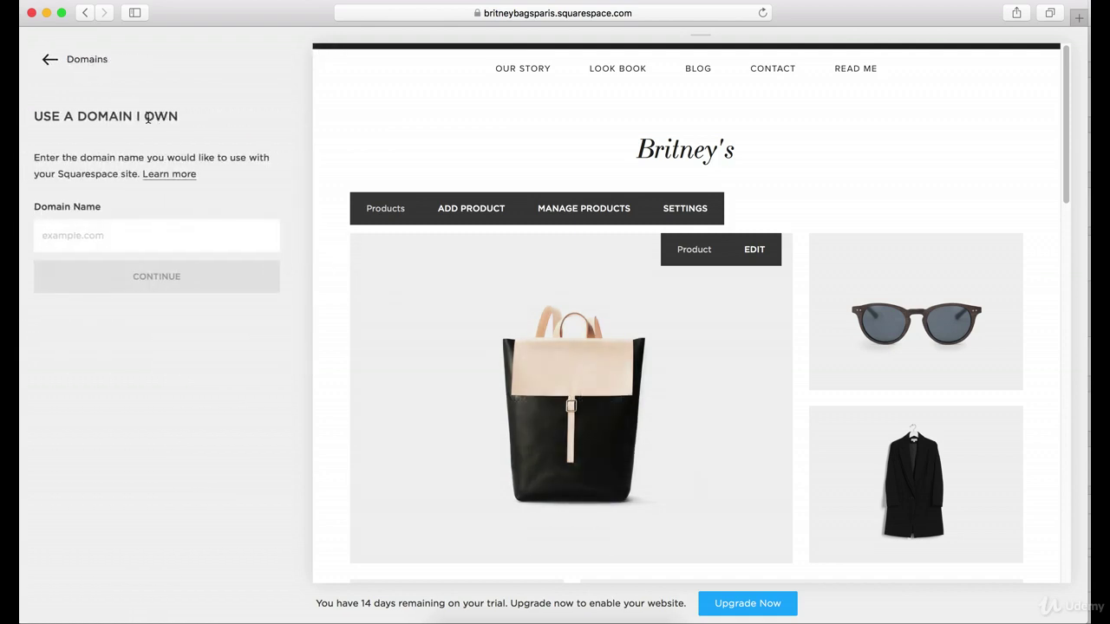
{"action": "left_click", "coordinate": [60, 62]}
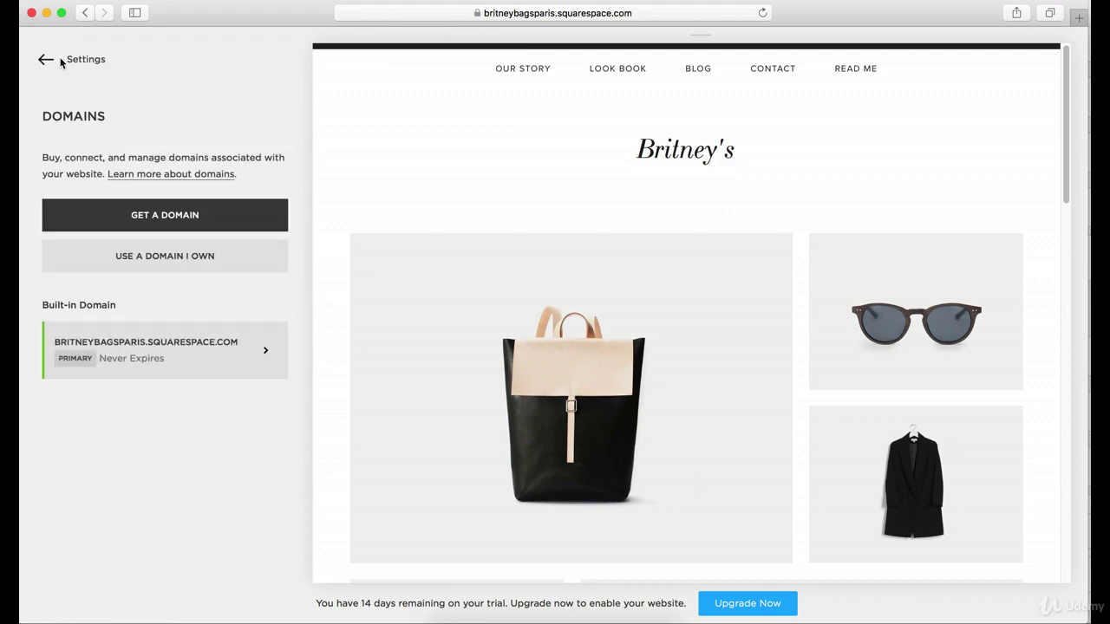
{"action": "left_click", "coordinate": [61, 62]}
{"action": "mouse_move", "coordinate": [568, 232]}
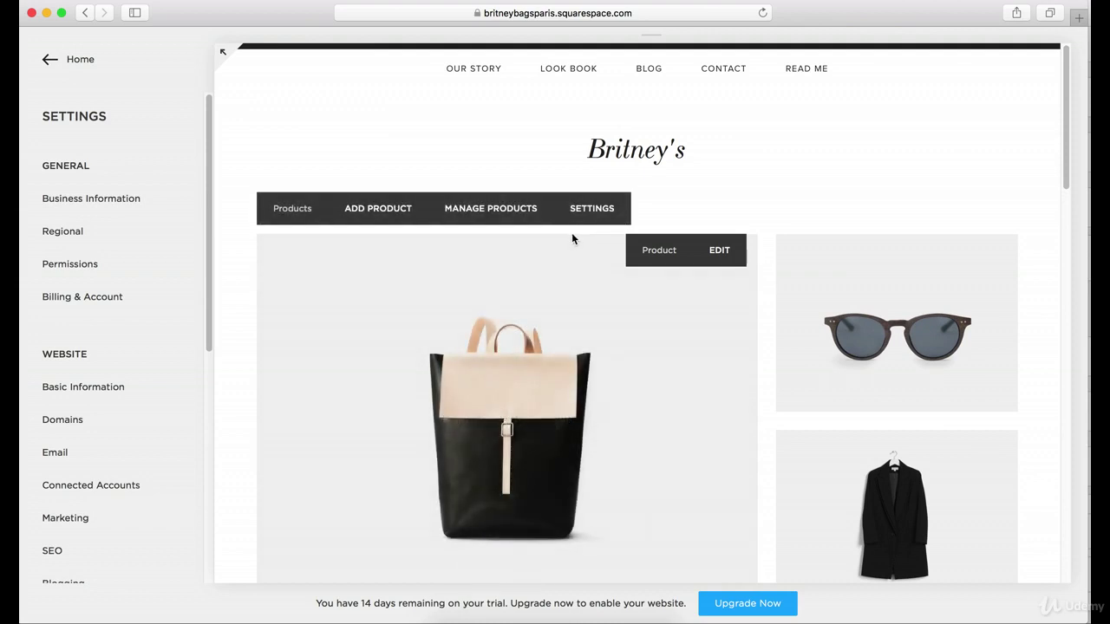
{"action": "mouse_move", "coordinate": [792, 300]}
{"action": "left_click", "coordinate": [72, 67]}
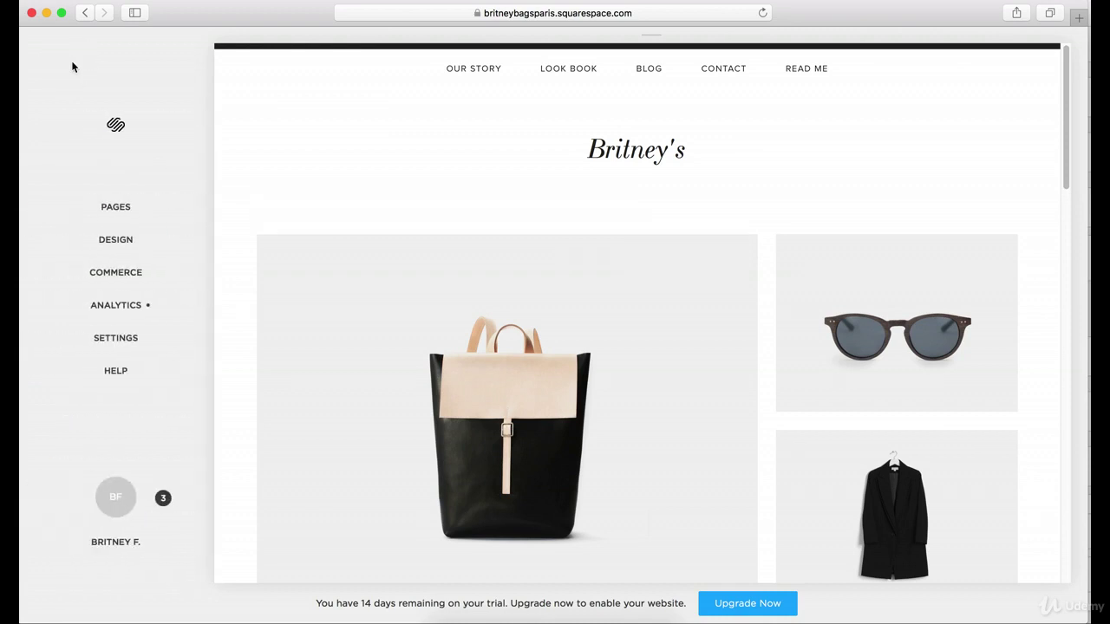
Step: Load squarespace.com in Safari and open the account's My Sites list
{"action": "left_click", "coordinate": [434, 12]}
{"action": "key", "text": "BackSpace"}
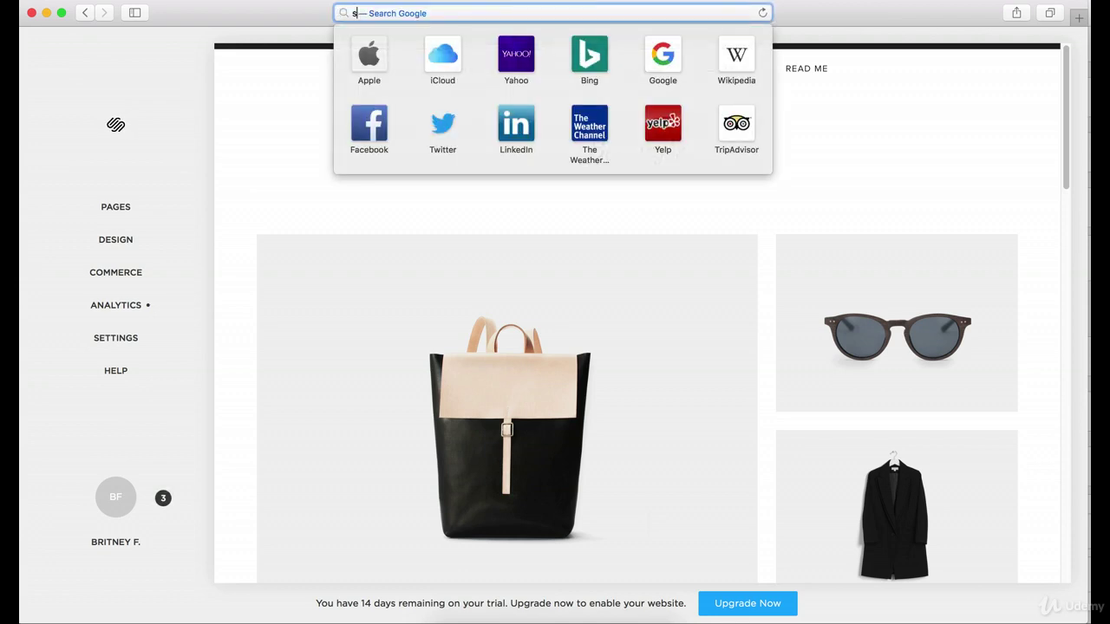
{"action": "type", "text": "squarespace.com"}
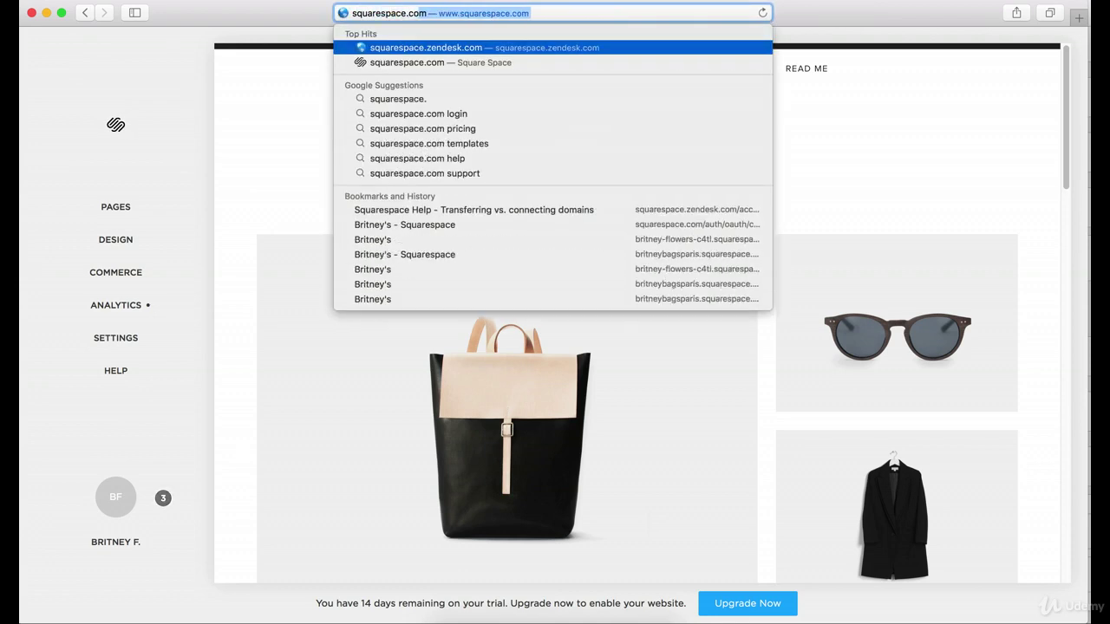
{"action": "key", "text": "Return"}
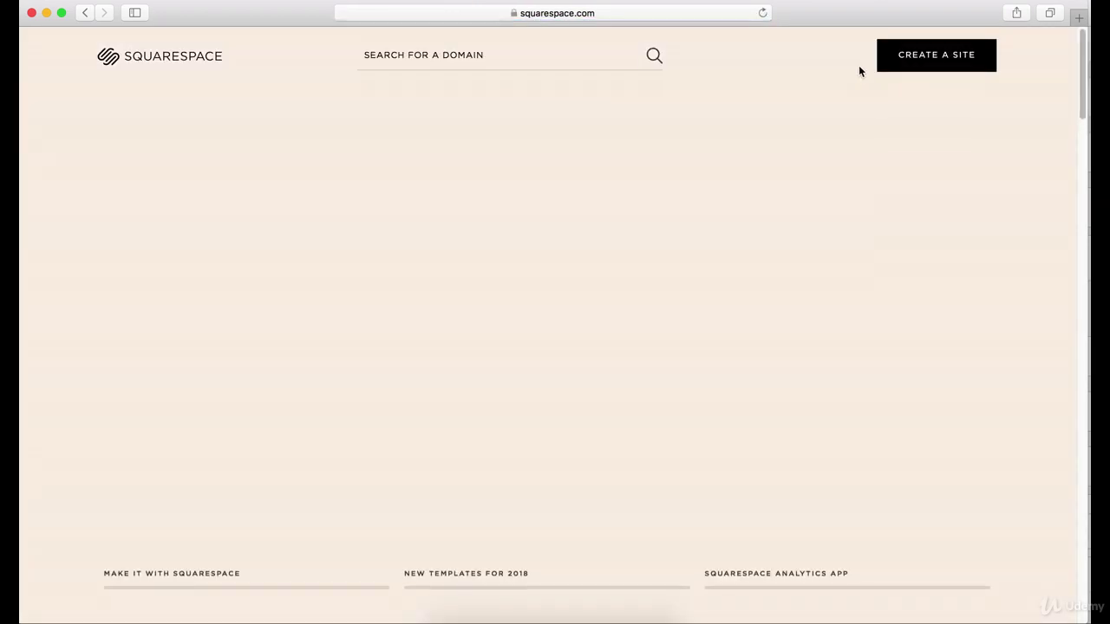
{"action": "mouse_move", "coordinate": [851, 73]}
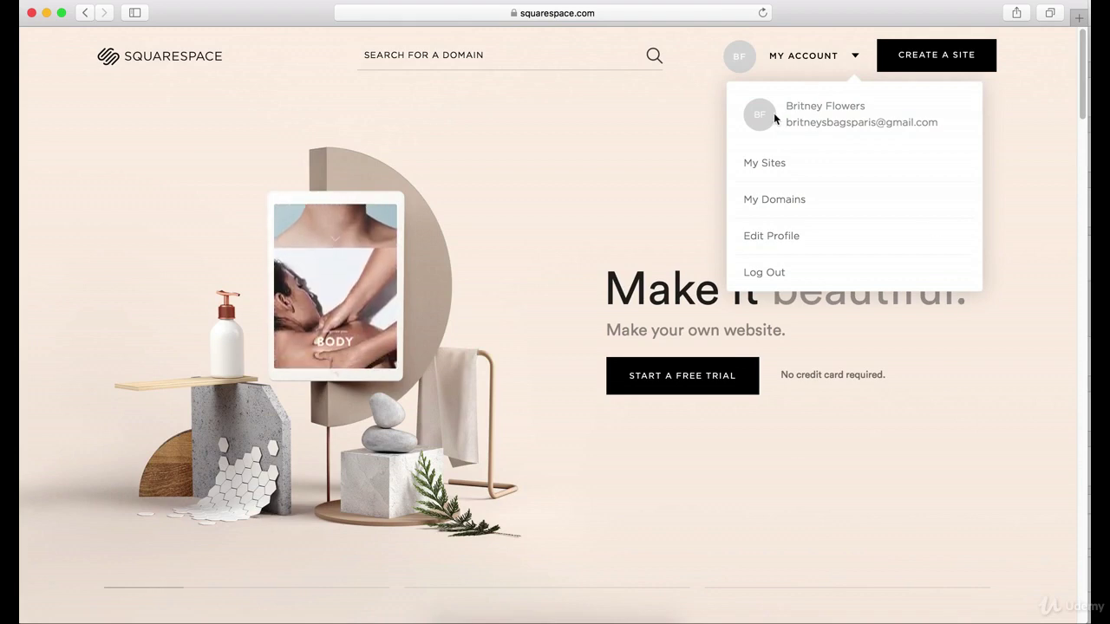
{"action": "left_click", "coordinate": [747, 56]}
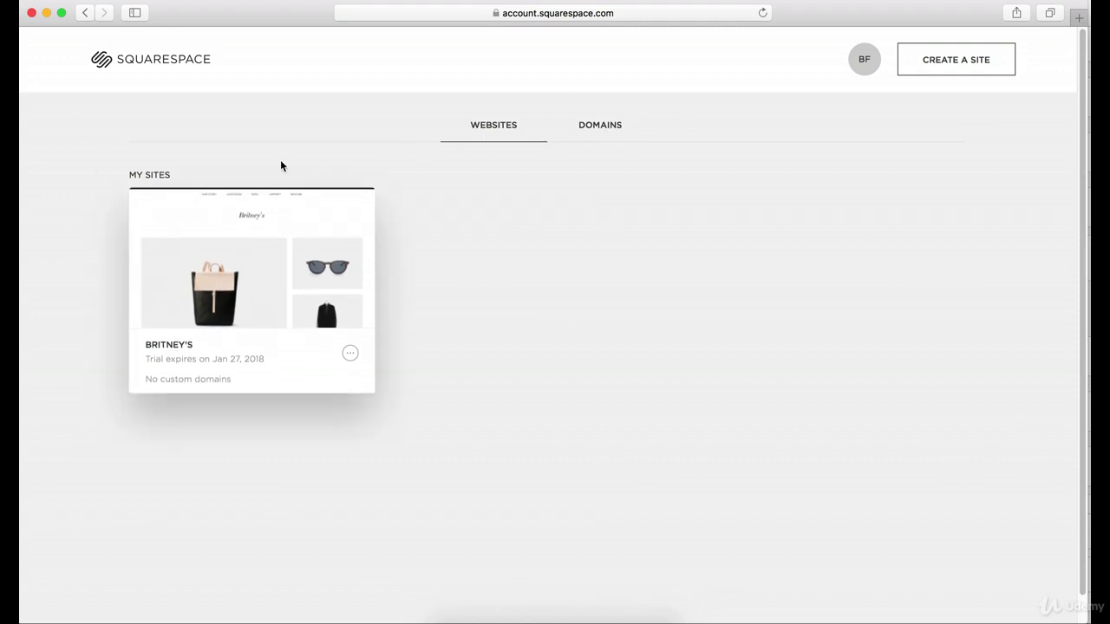
Step: In the account Domains tab, add a domain and choose to transfer an existing one
{"action": "left_click", "coordinate": [613, 127]}
{"action": "left_click", "coordinate": [546, 372]}
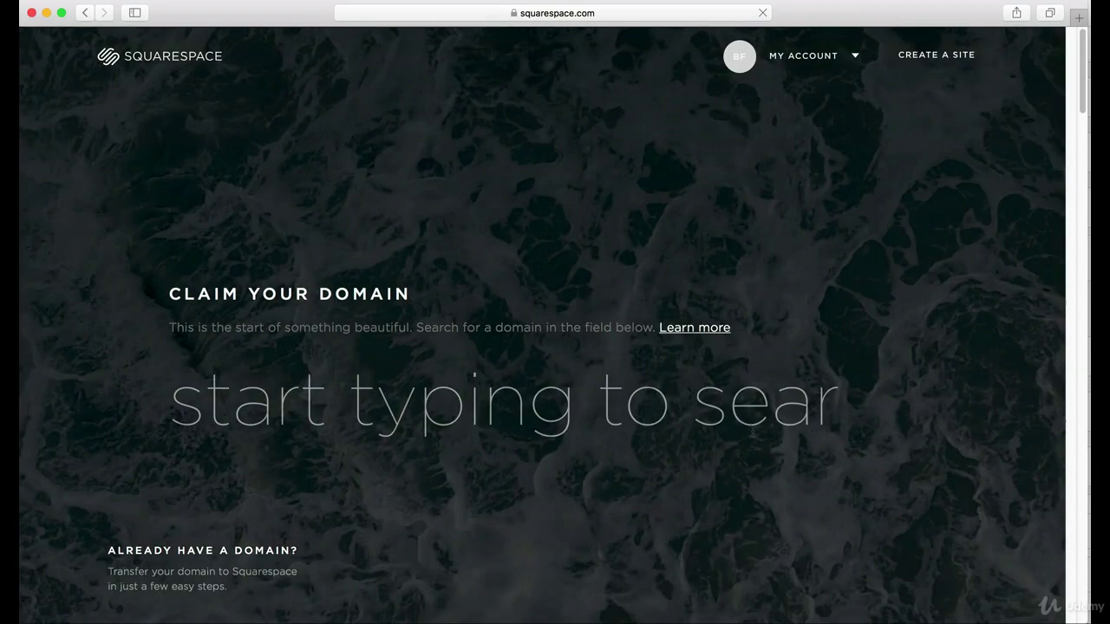
{"action": "scroll", "coordinate": [737, 385], "scroll_direction": "down", "scroll_amount": 3}
{"action": "scroll", "coordinate": [736, 386], "scroll_direction": "up", "scroll_amount": 4}
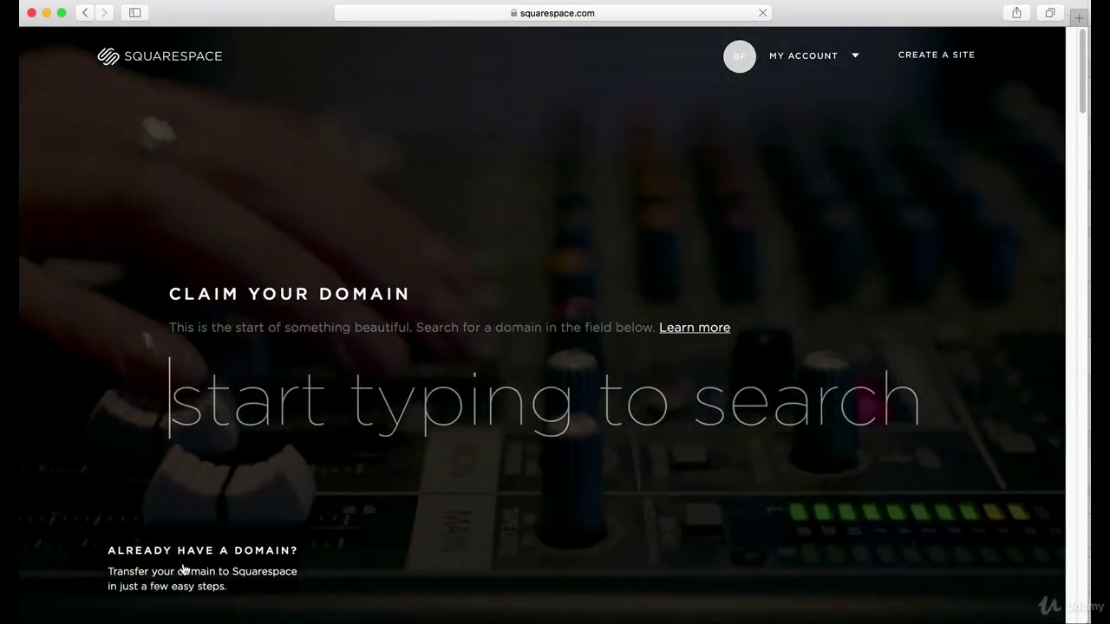
{"action": "left_click", "coordinate": [184, 571]}
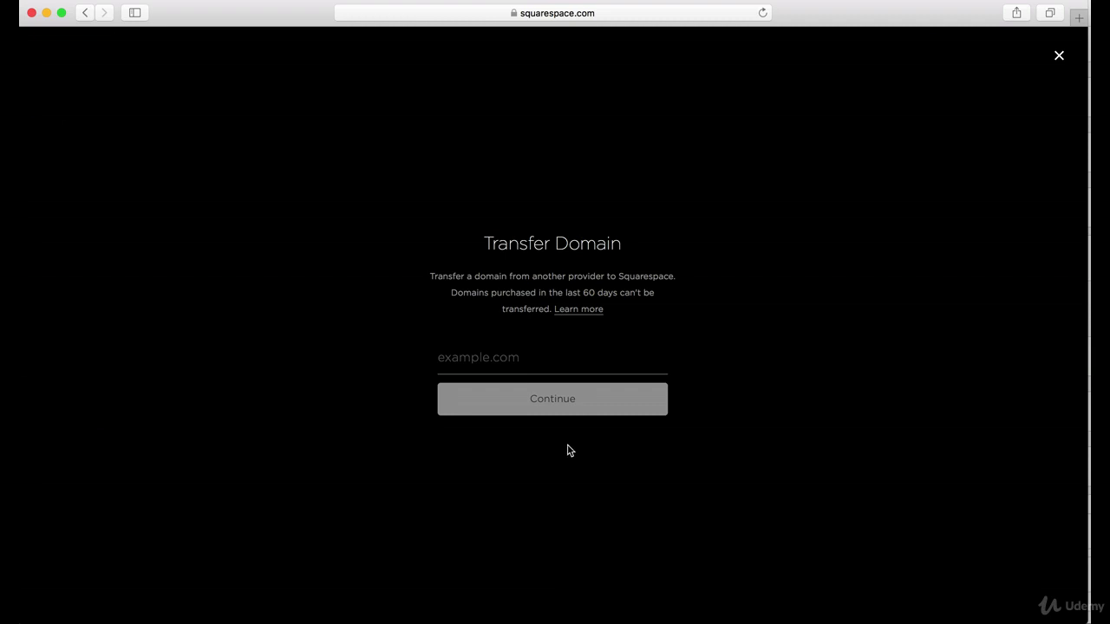
{"action": "left_click", "coordinate": [512, 360]}
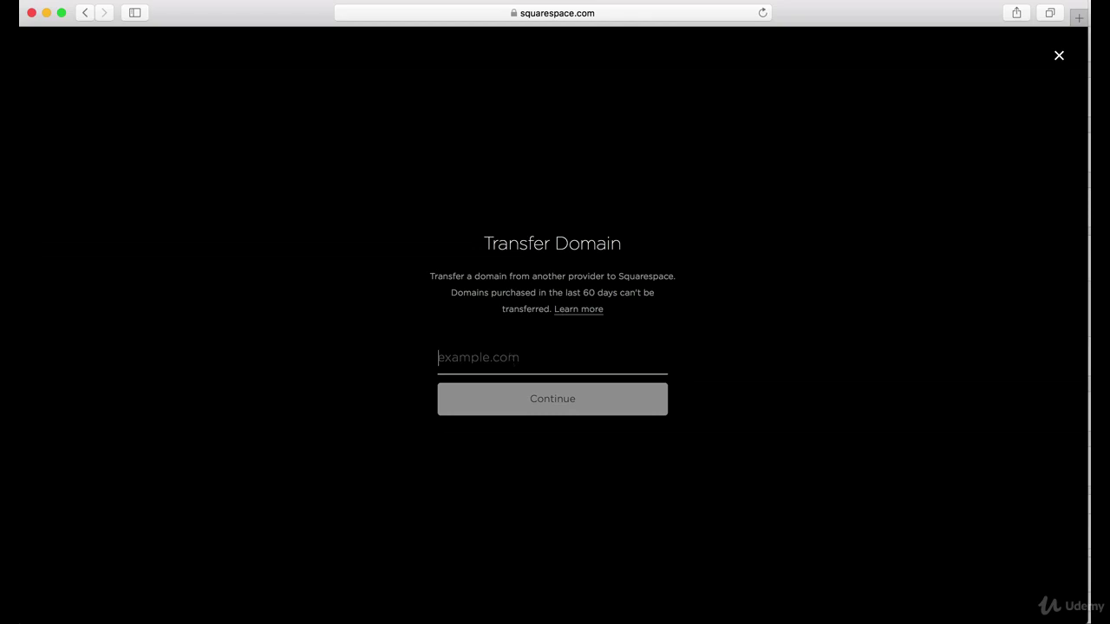
{"action": "type", "text": "www.fjdfkdjfdkfjdk."}
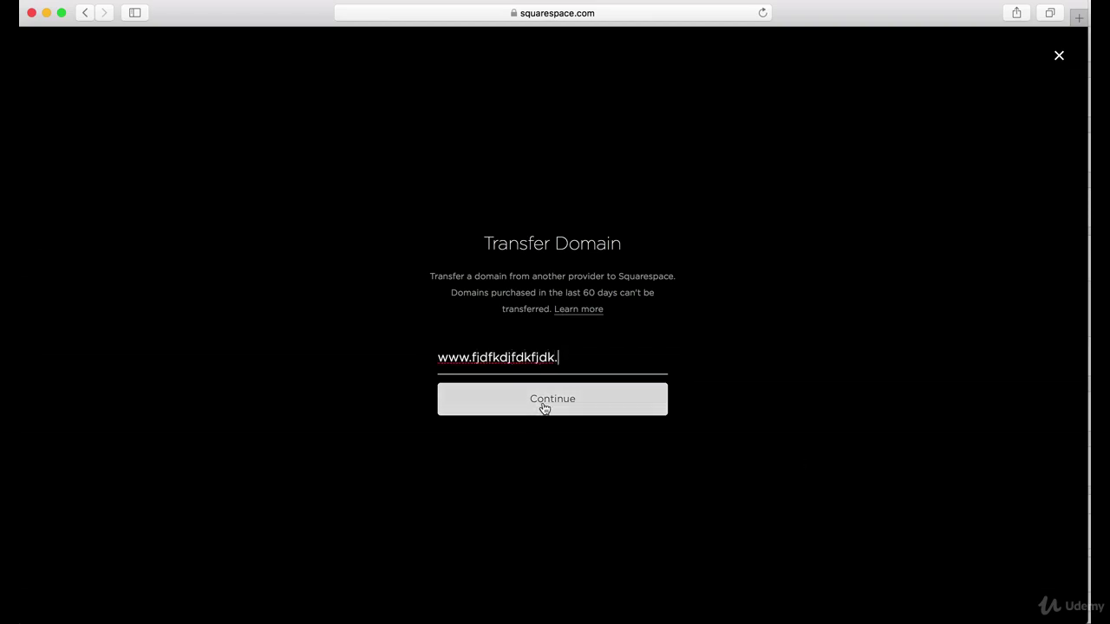
{"action": "left_click", "coordinate": [1058, 58]}
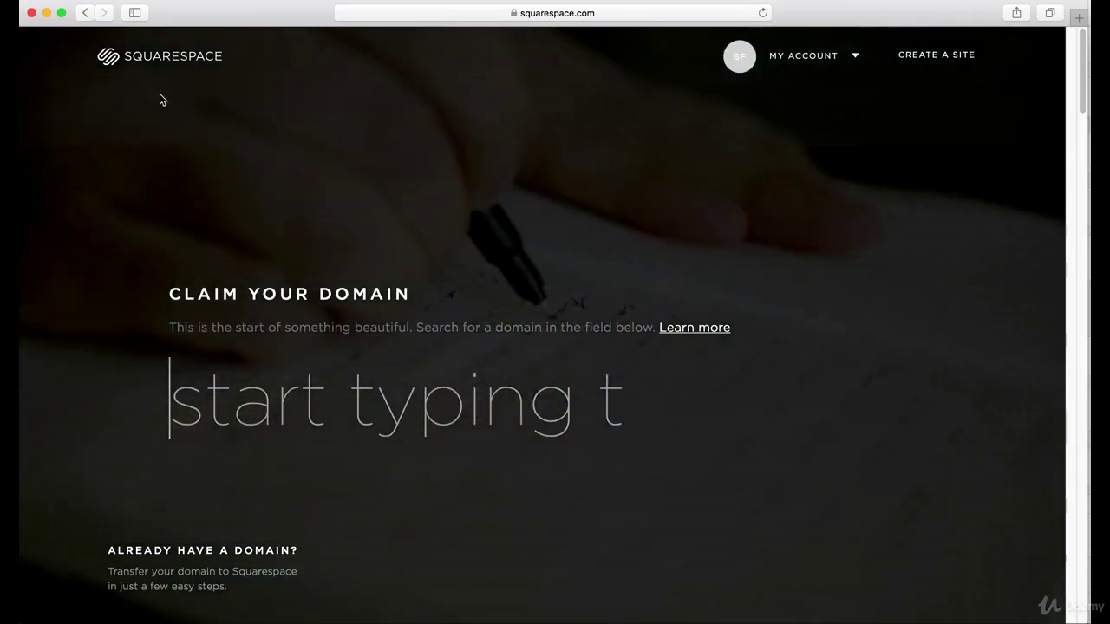
Step: Go back to the squarespace.com homepage, open My Account, and reopen the site in the editor
{"action": "left_click", "coordinate": [87, 16]}
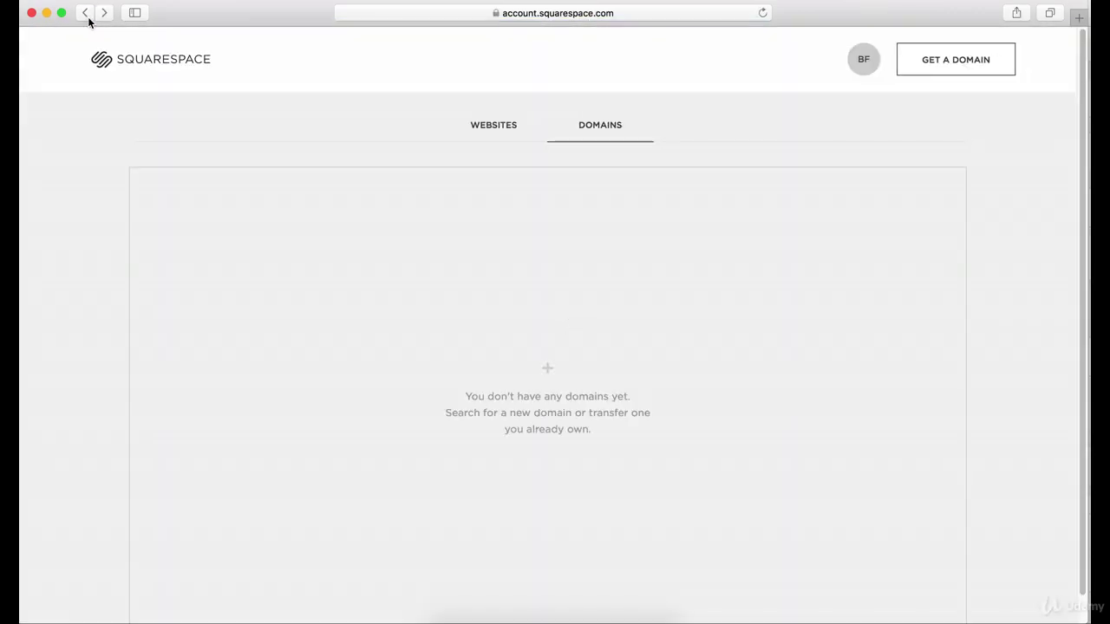
{"action": "left_click", "coordinate": [86, 13]}
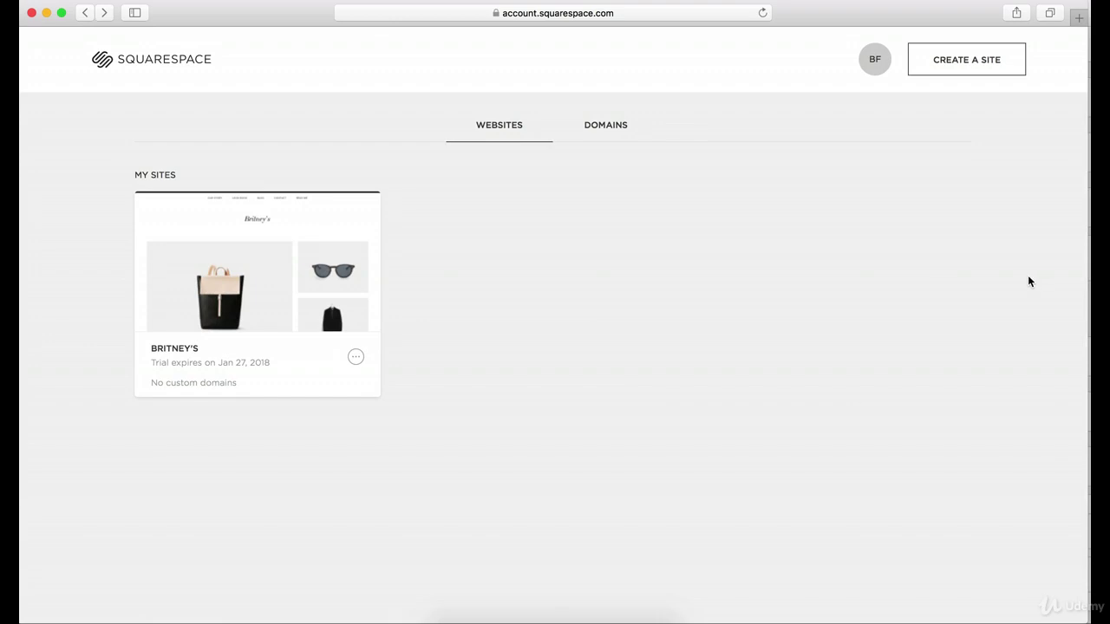
{"action": "left_click", "coordinate": [86, 28]}
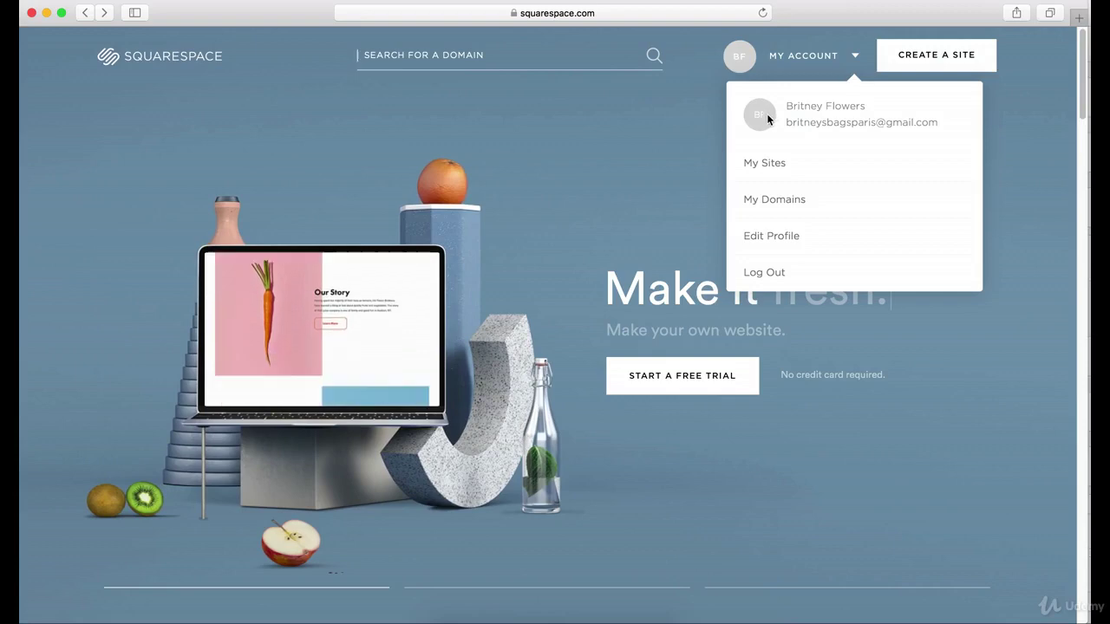
{"action": "scroll", "coordinate": [764, 114], "scroll_direction": "down", "scroll_amount": 1}
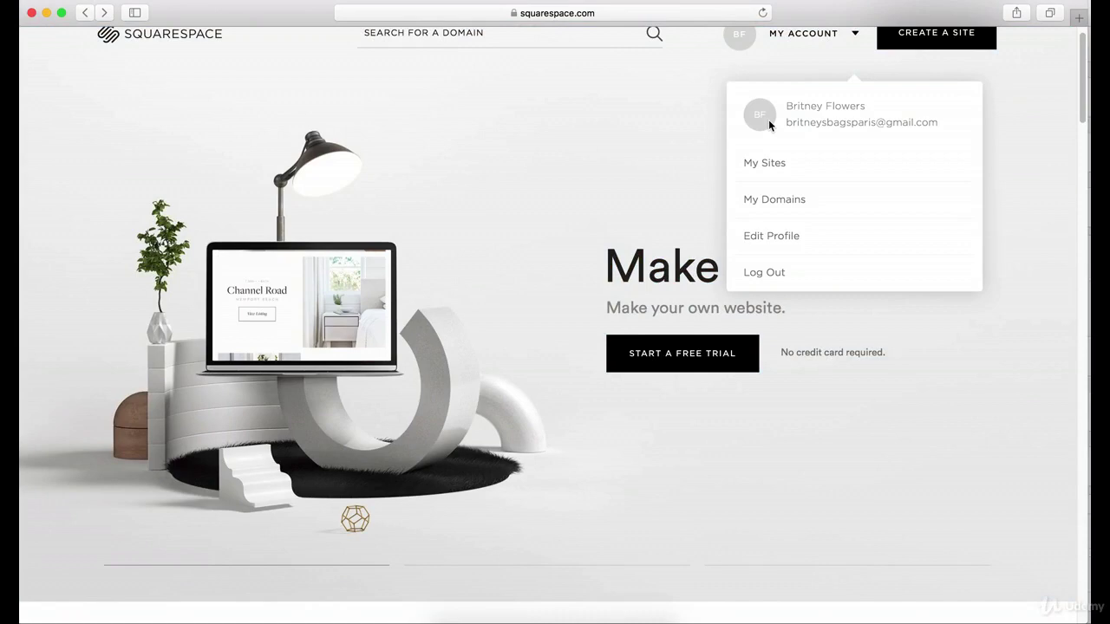
{"action": "scroll", "coordinate": [767, 162], "scroll_direction": "up", "scroll_amount": 1}
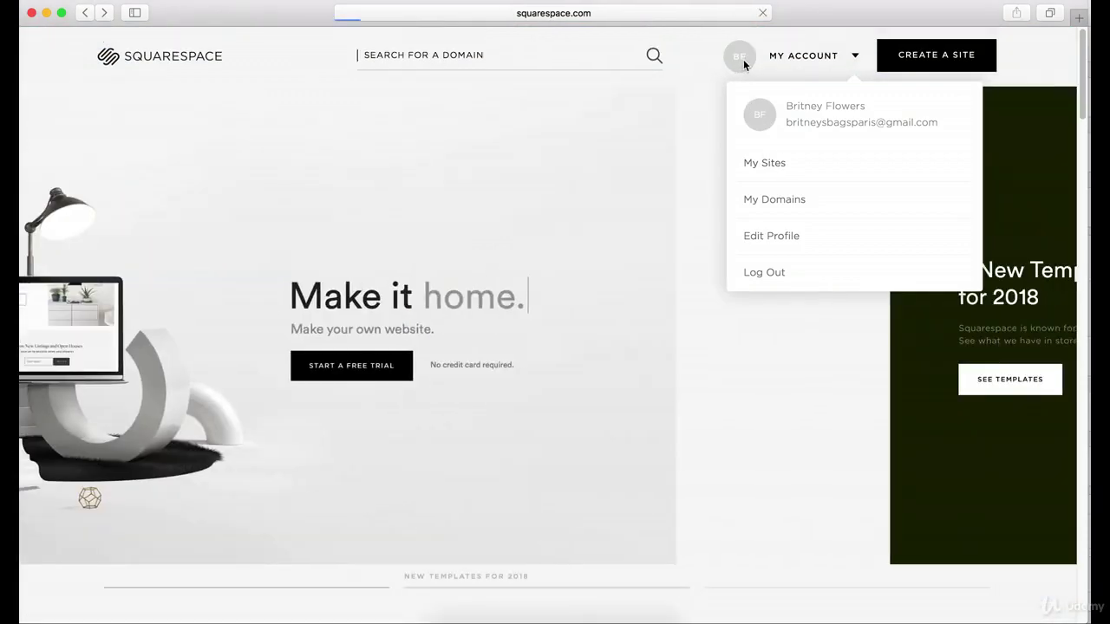
{"action": "left_click", "coordinate": [789, 59]}
{"action": "left_click", "coordinate": [292, 270]}
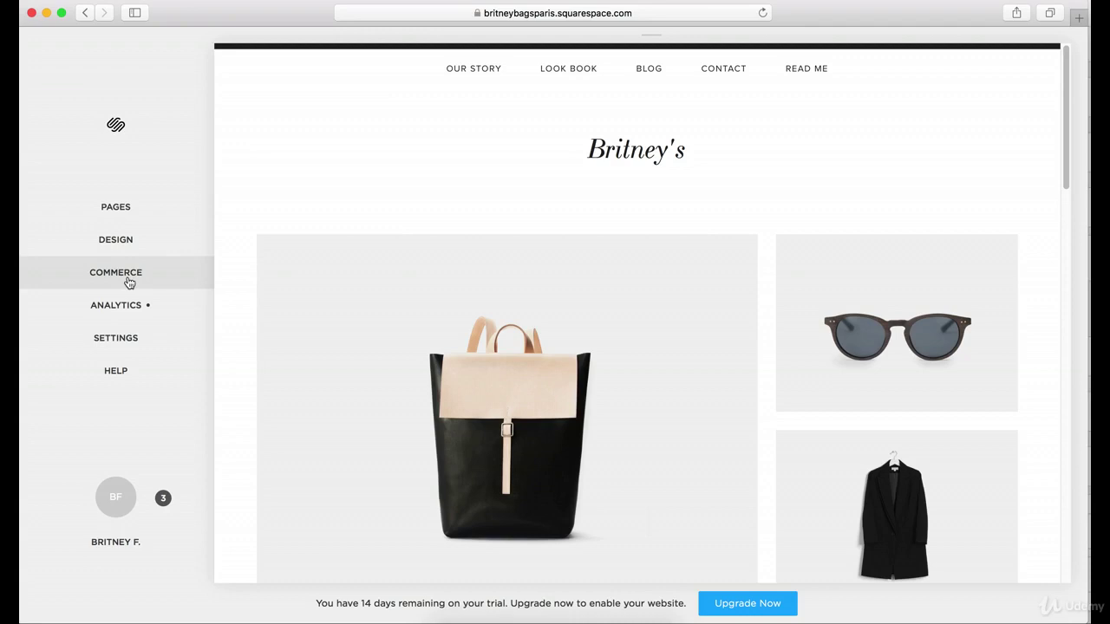
Step: Go to Settings > Domains to view britneybagsparis.squarespace.com as the primary built-in domain
{"action": "left_click", "coordinate": [112, 336]}
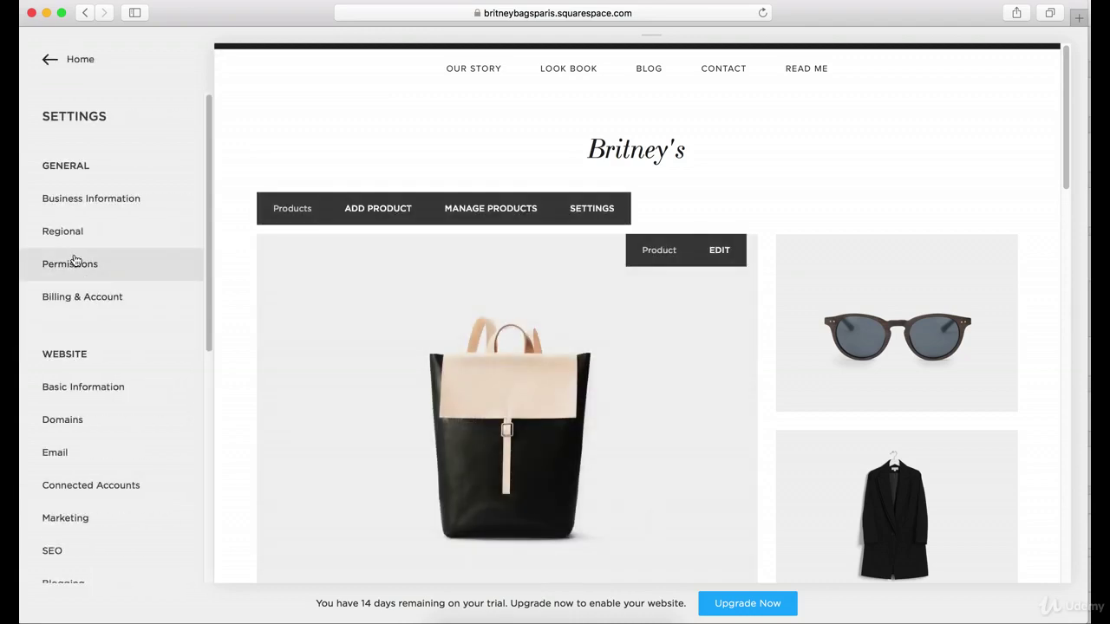
{"action": "left_click", "coordinate": [69, 412]}
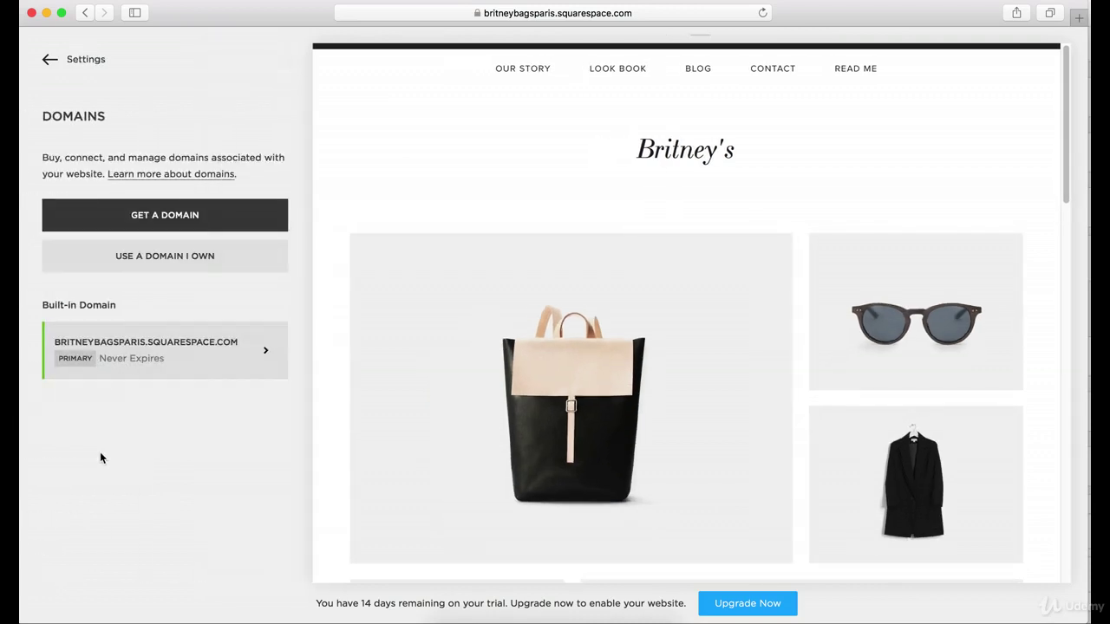